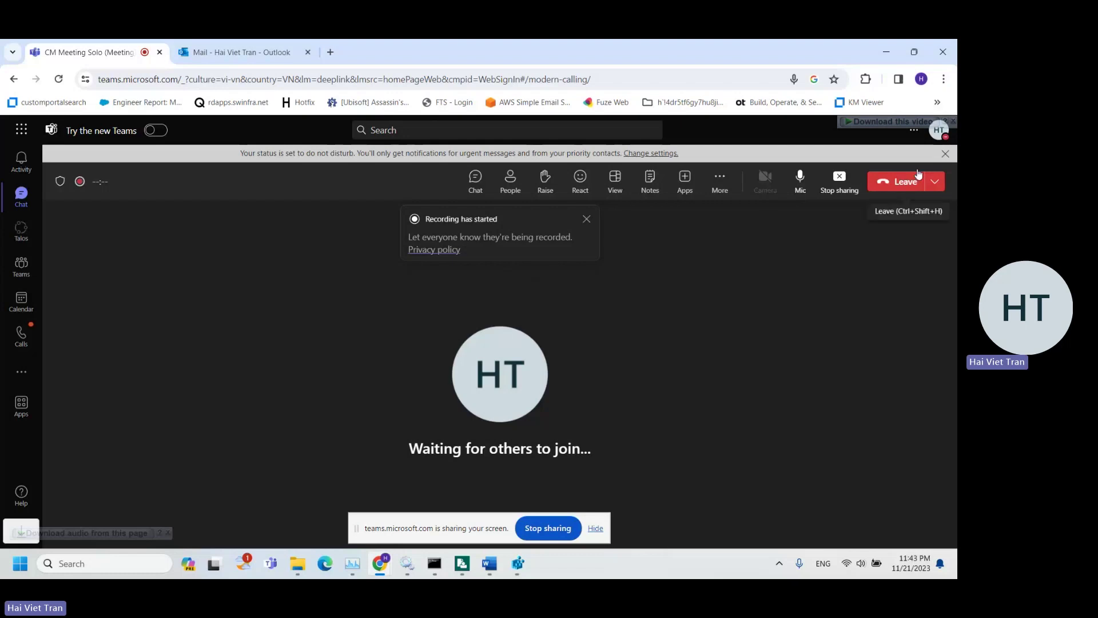
Minimize the browser and Registry Editor, move the results pane aside, and open Content Manager's Options
left_click(884, 41)
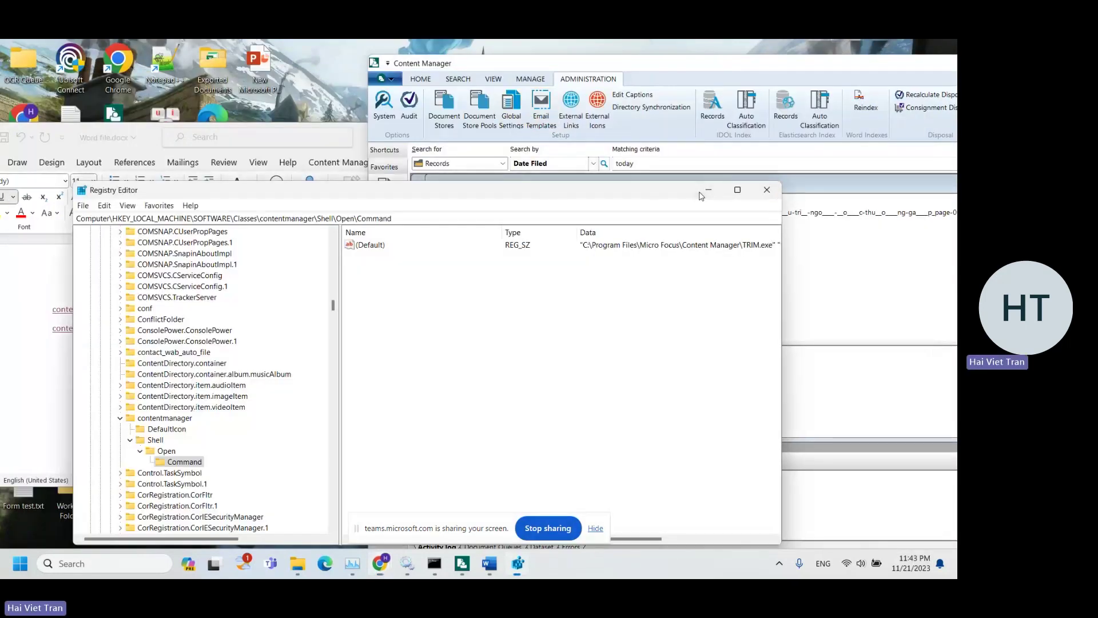
left_click(708, 190)
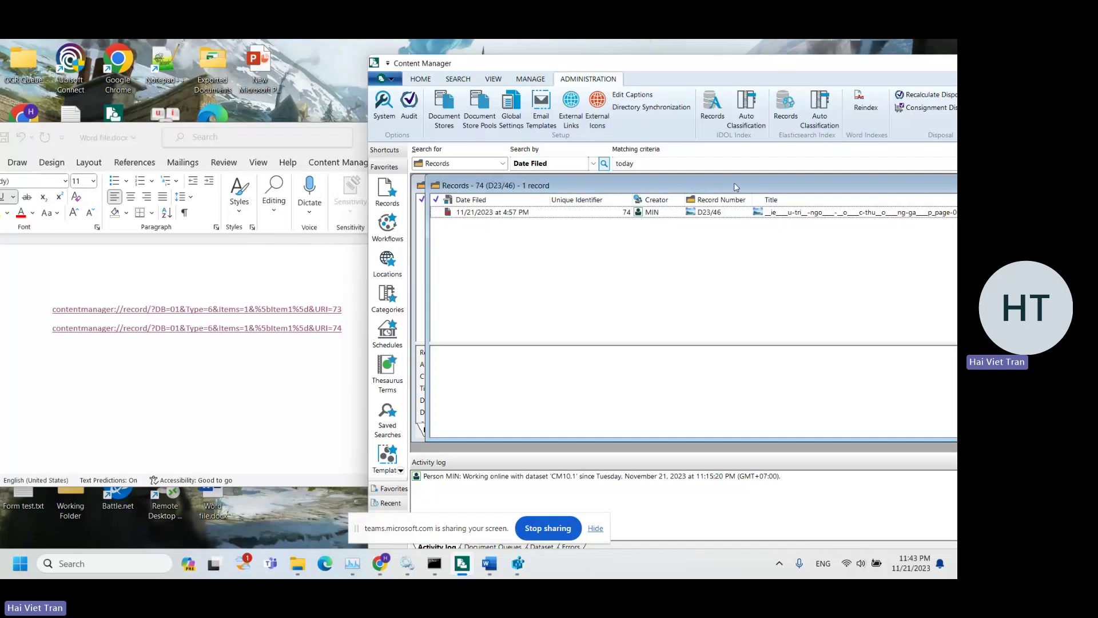
left_click_drag(734, 183, 665, 198)
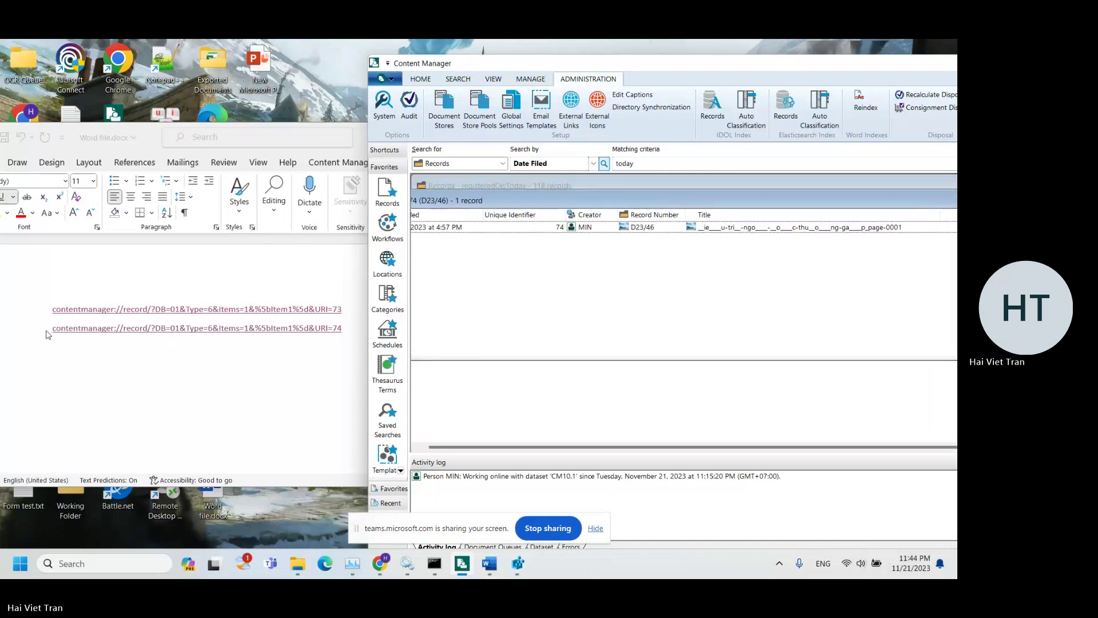
left_click(396, 79)
left_click(408, 154)
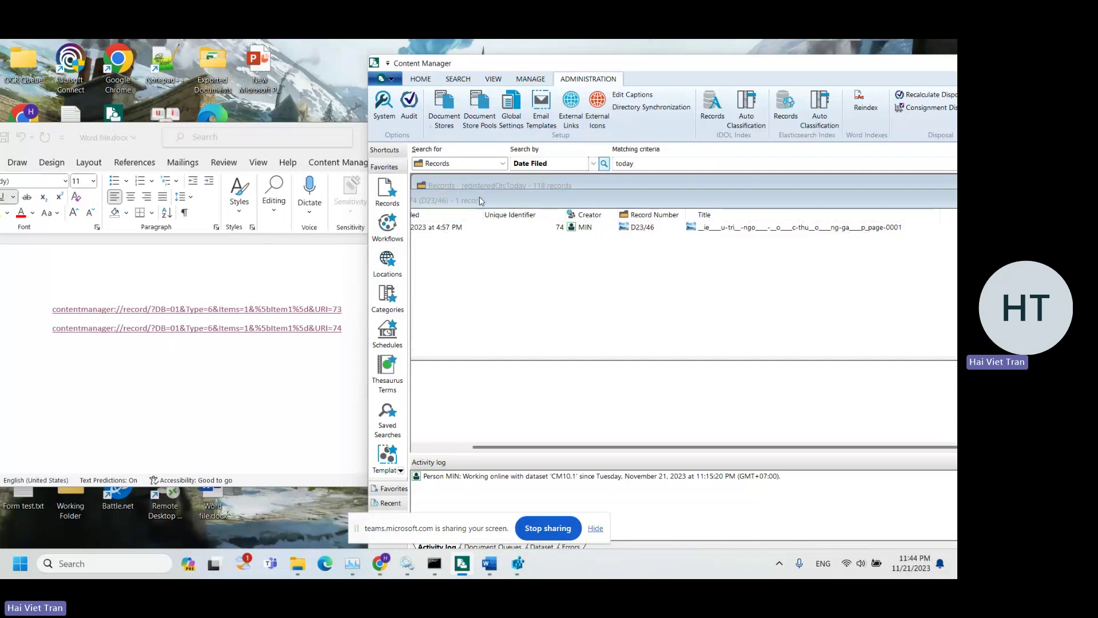
In User Interface options, keep the Drag and Drop/Copy Link URL style at Windows Client and click OK
left_click(436, 164)
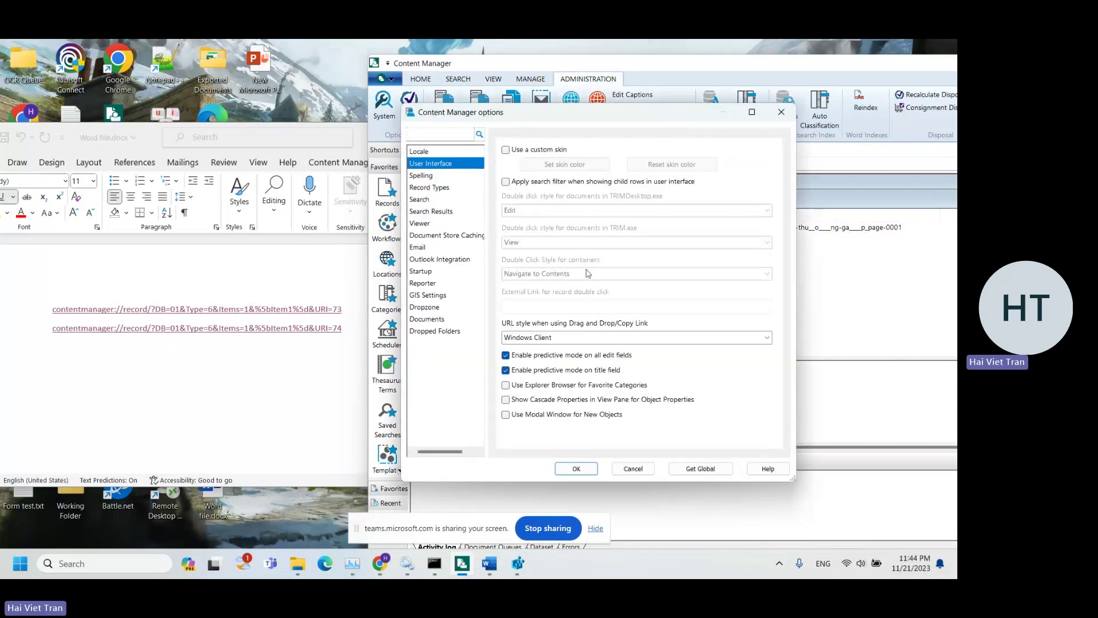
left_click(555, 339)
left_click(555, 338)
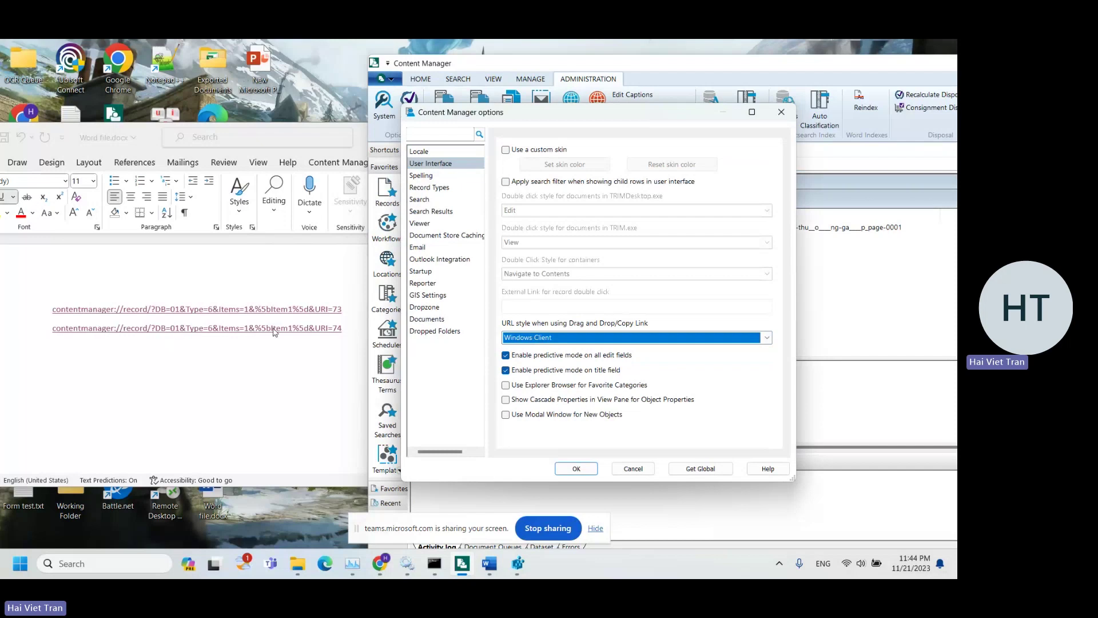
left_click(593, 338)
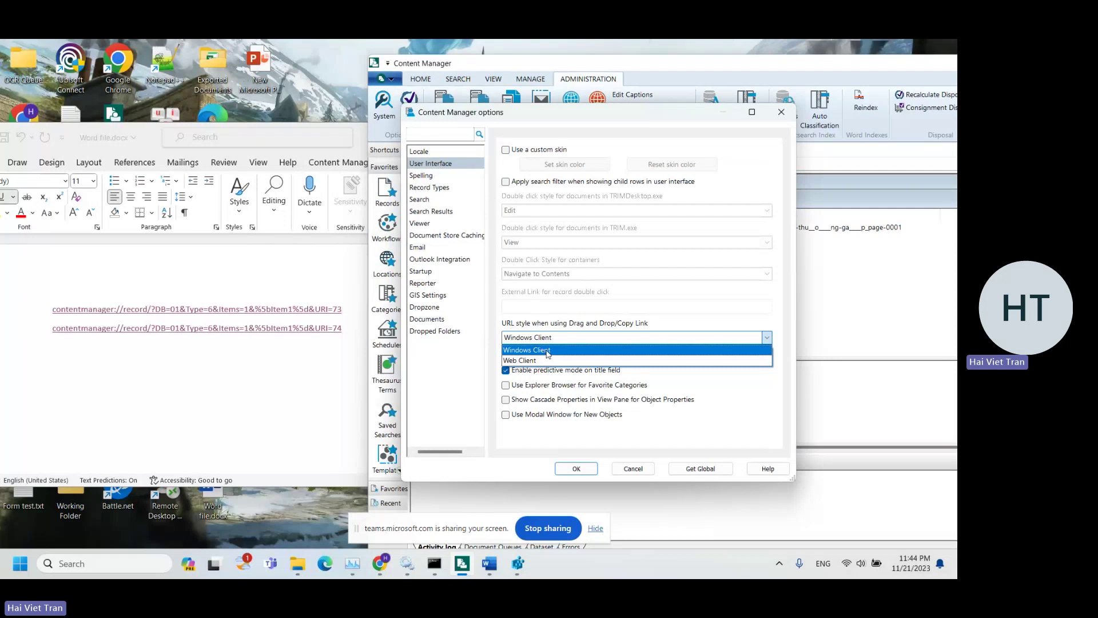
left_click(548, 351)
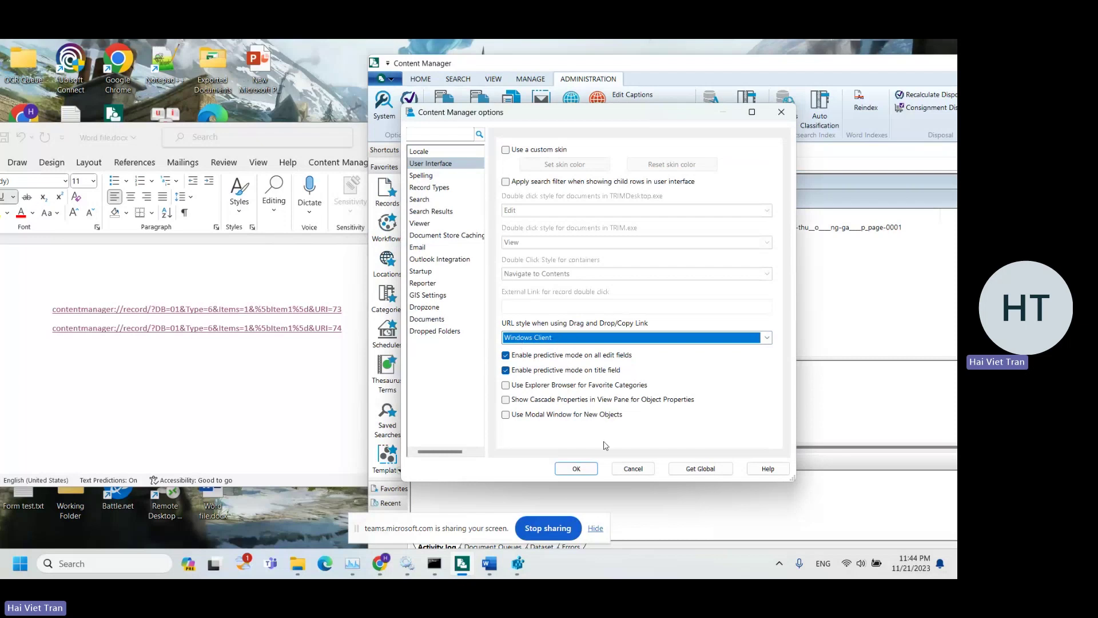
left_click(580, 467)
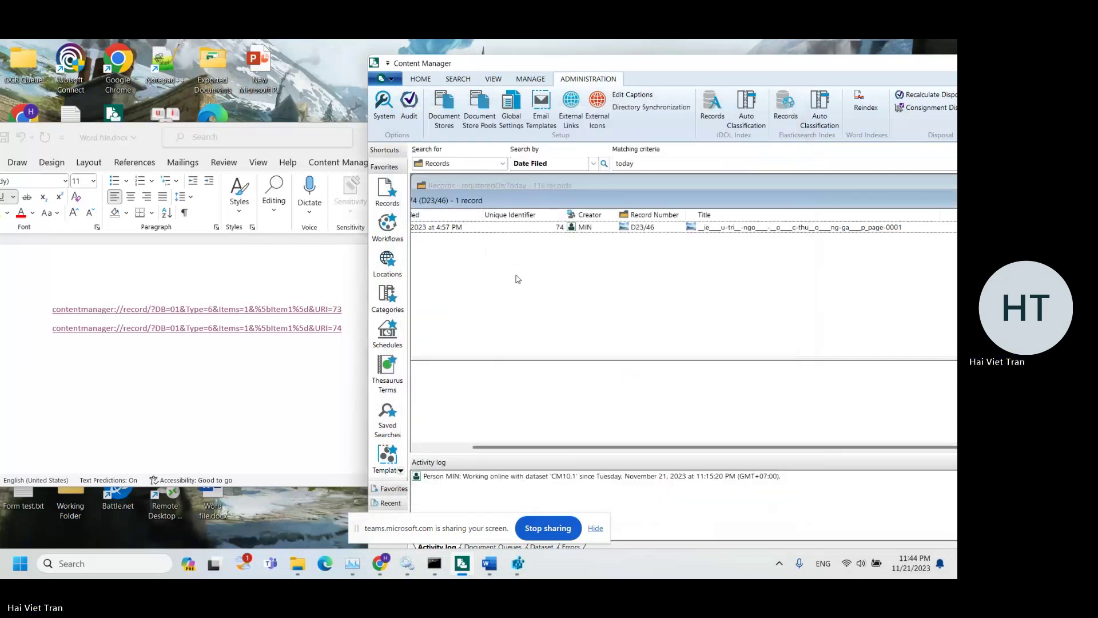
Delete both existing contentmanager links from the Word document
left_click(353, 330)
left_click_drag(350, 330, 36, 326)
key("BackSpace")
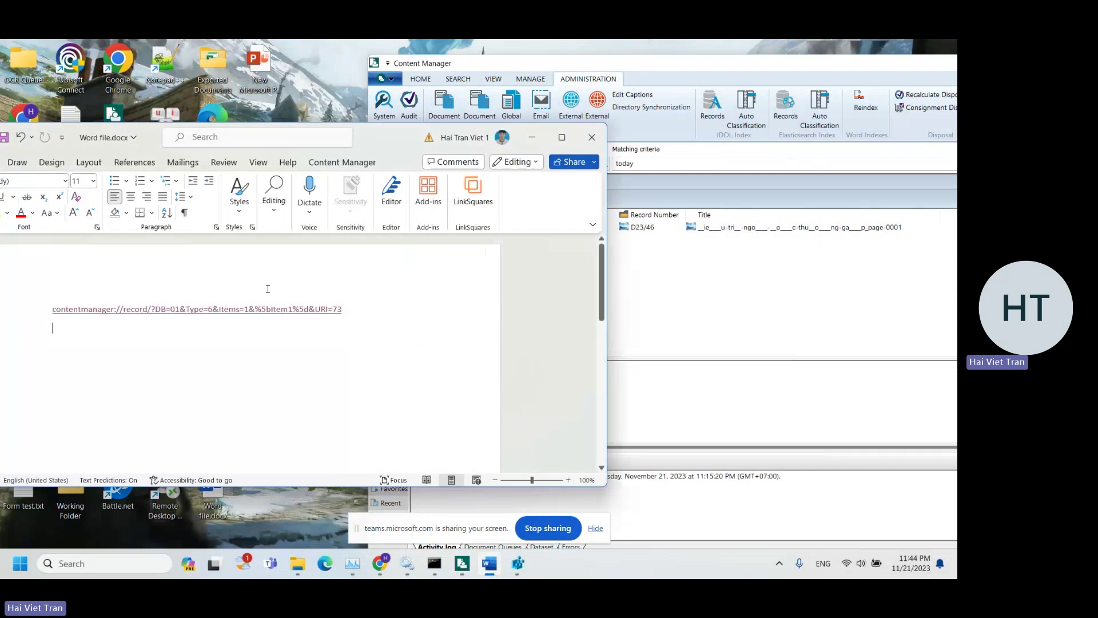
left_click_drag(342, 311, 57, 312)
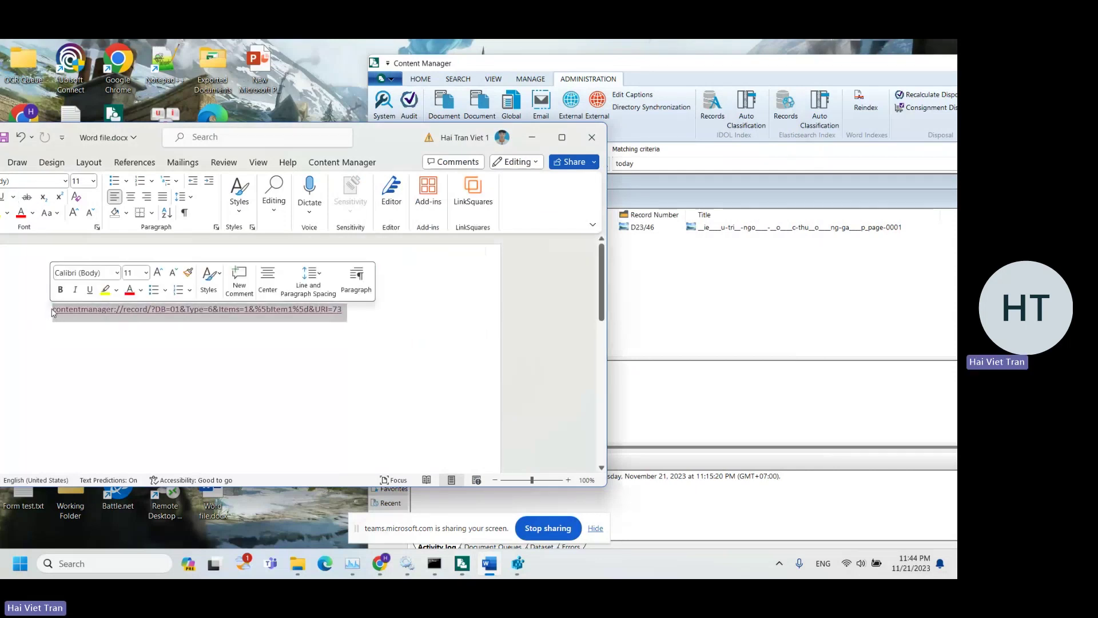
key("BackSpace")
Drag record D23/46 from Content Manager into Word as a new link, then maximize Content Manager
left_click(661, 246)
left_click(550, 227)
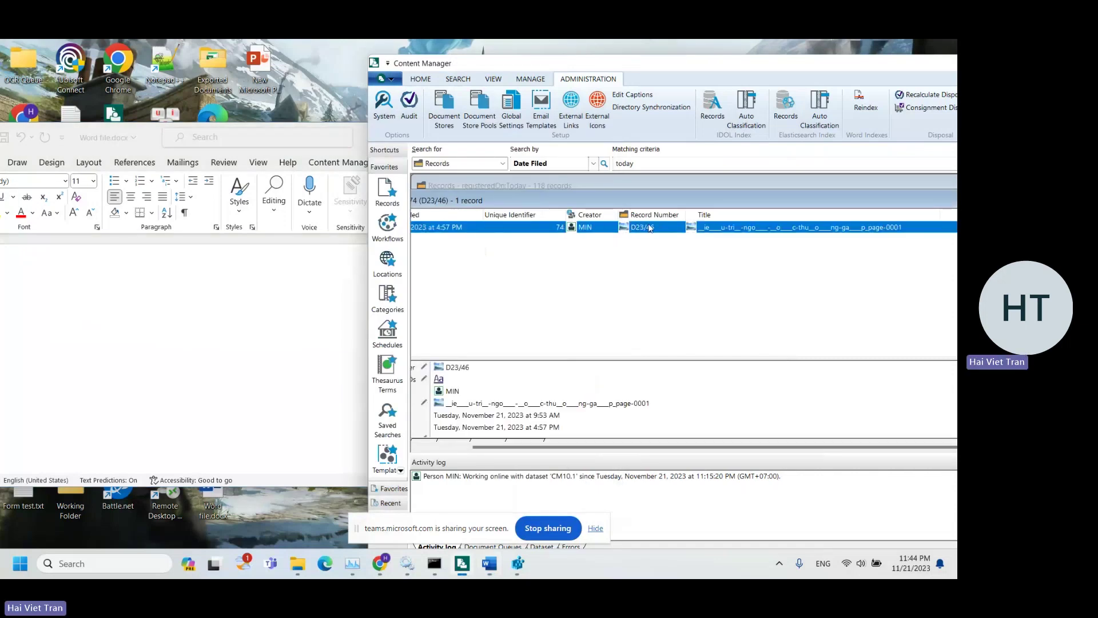
left_click_drag(650, 228, 184, 301)
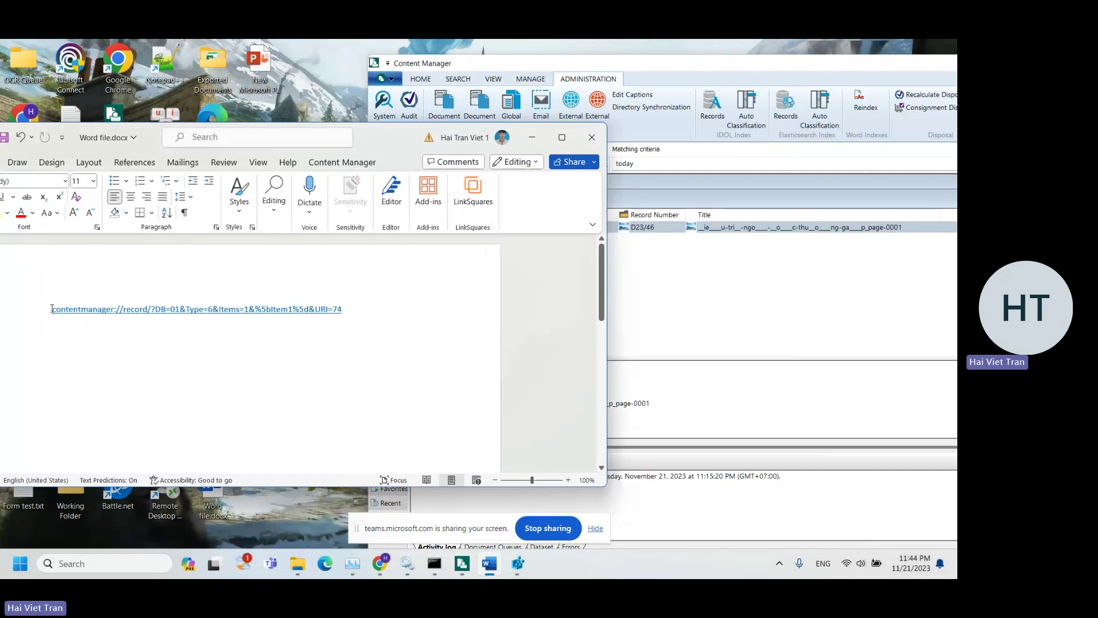
left_click_drag(51, 309, 380, 299)
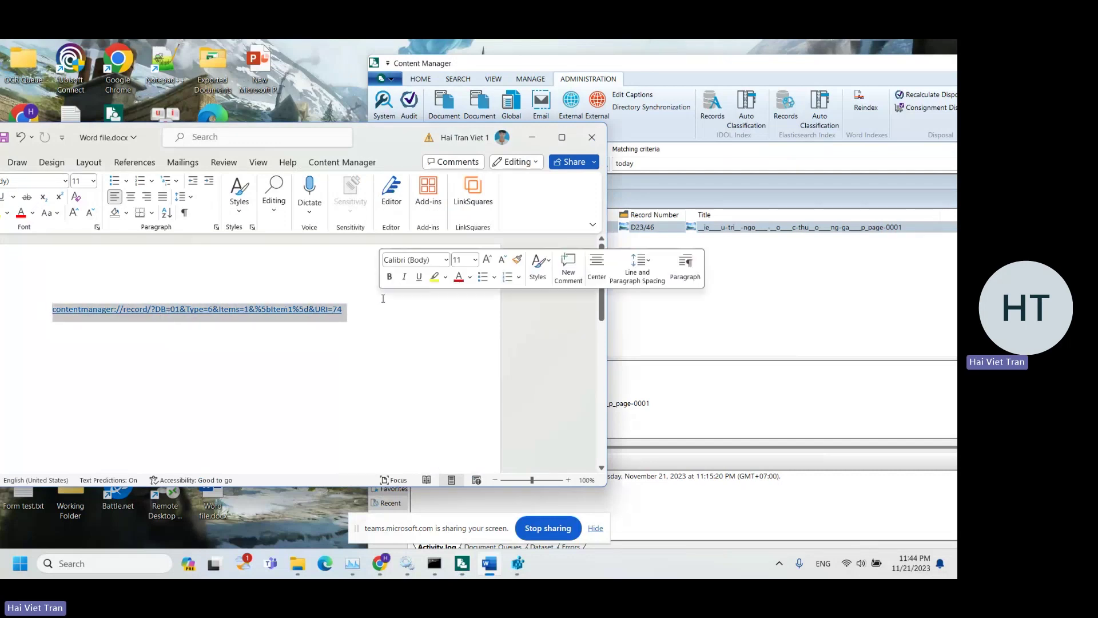
left_click(383, 298)
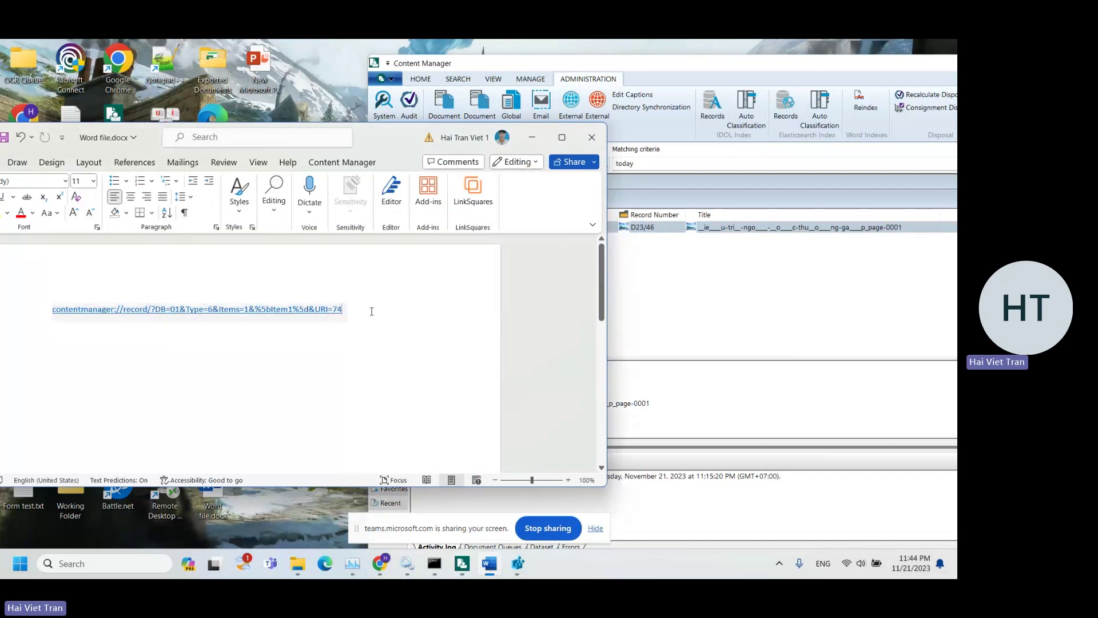
left_click(761, 75)
double_click(761, 74)
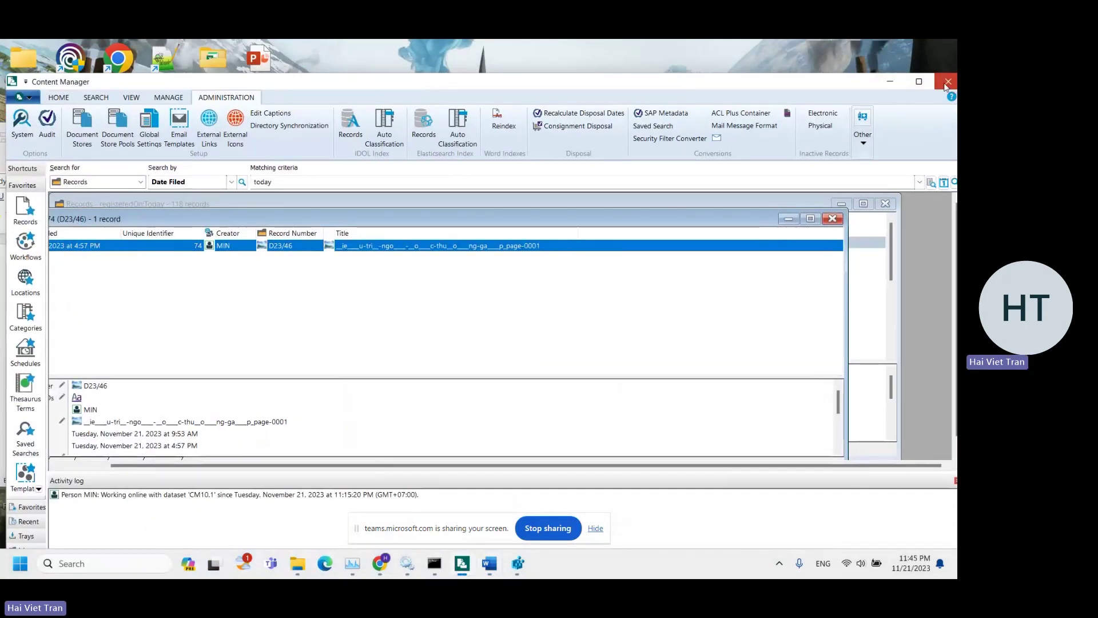
Close Content Manager and Ctrl+click the D23/46 record link in Word
left_click(946, 82)
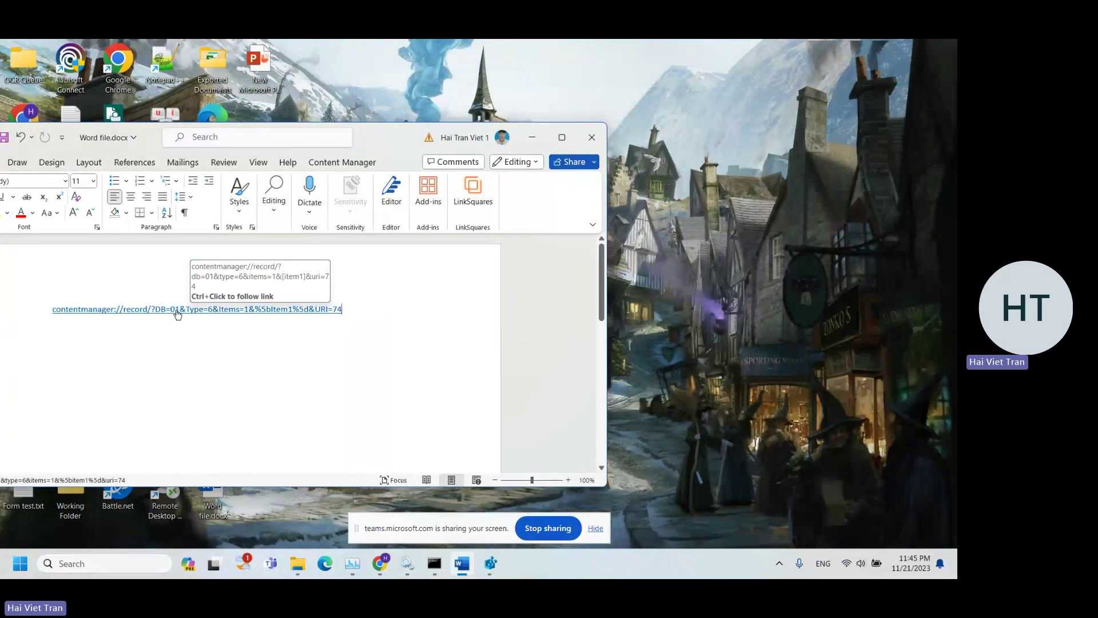
left_click(178, 310, "ctrl")
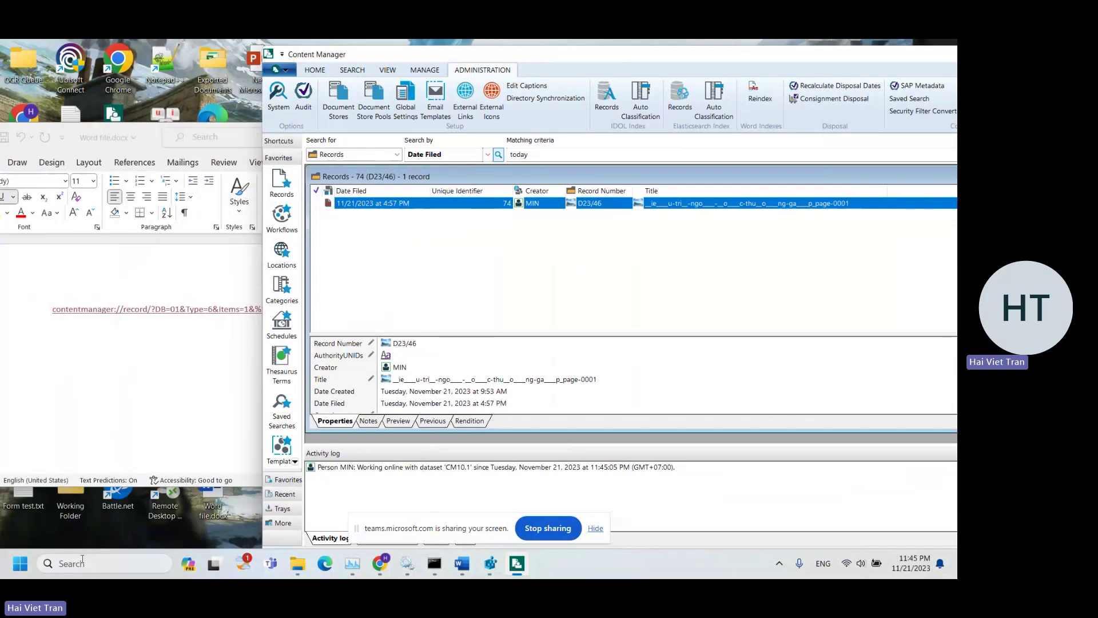
Launch Registry Editor by running regedit from the Win+R prompt
key("super+r")
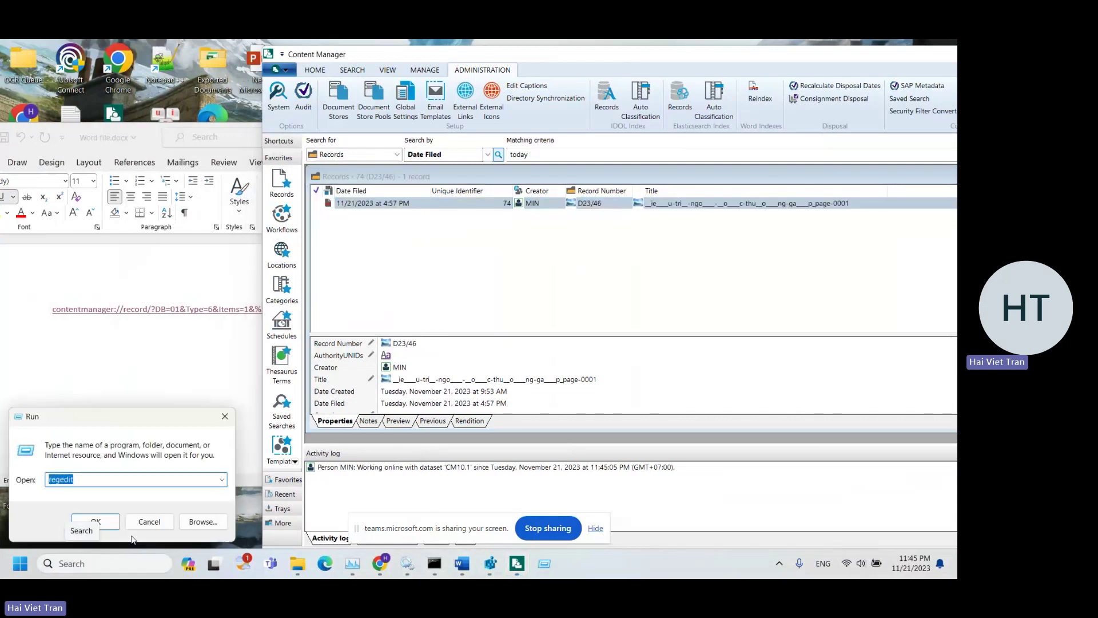
left_click_drag(82, 414, 316, 285)
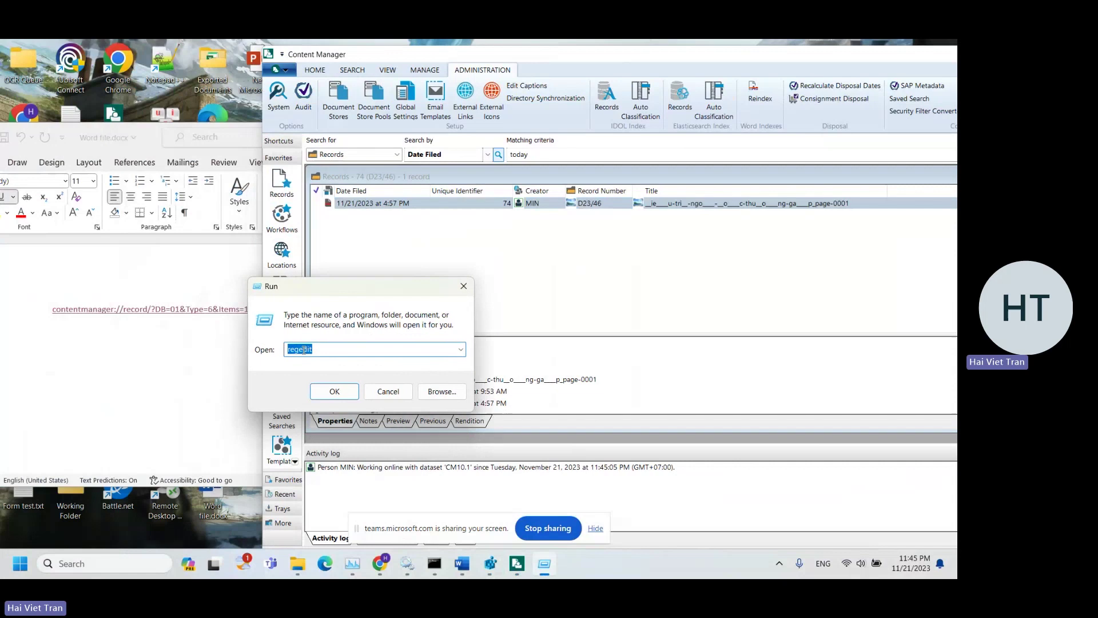
left_click(325, 349)
left_click(346, 387)
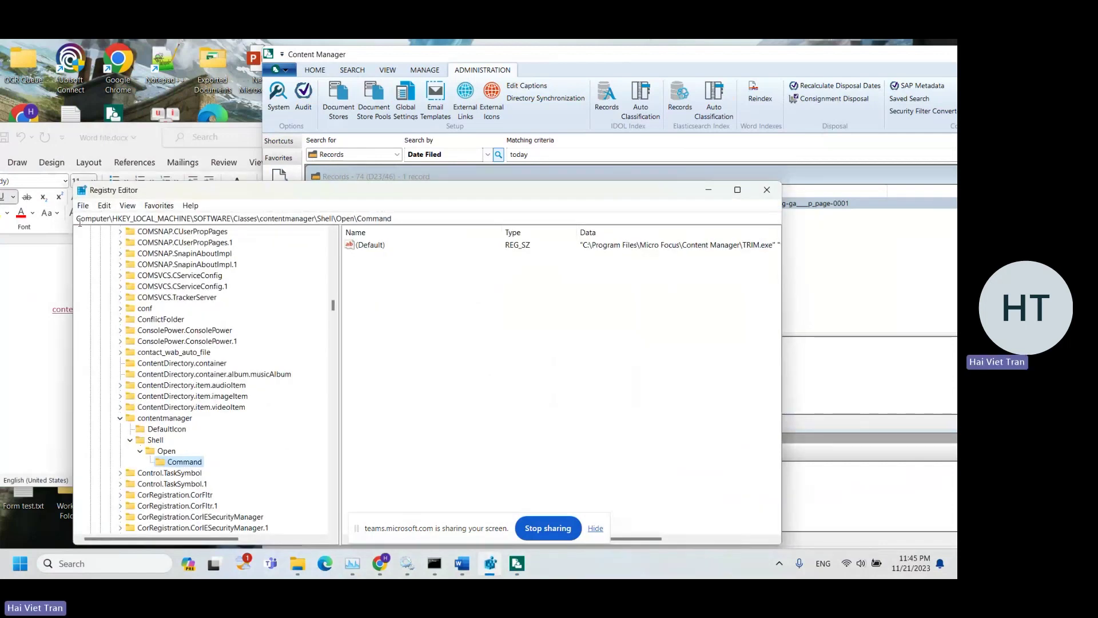
Browse to HKLM\SOFTWARE\Classes\contentmanager\Shell\Open\Command and select its (Default) value
left_click_drag(81, 219, 113, 219)
left_click(136, 220)
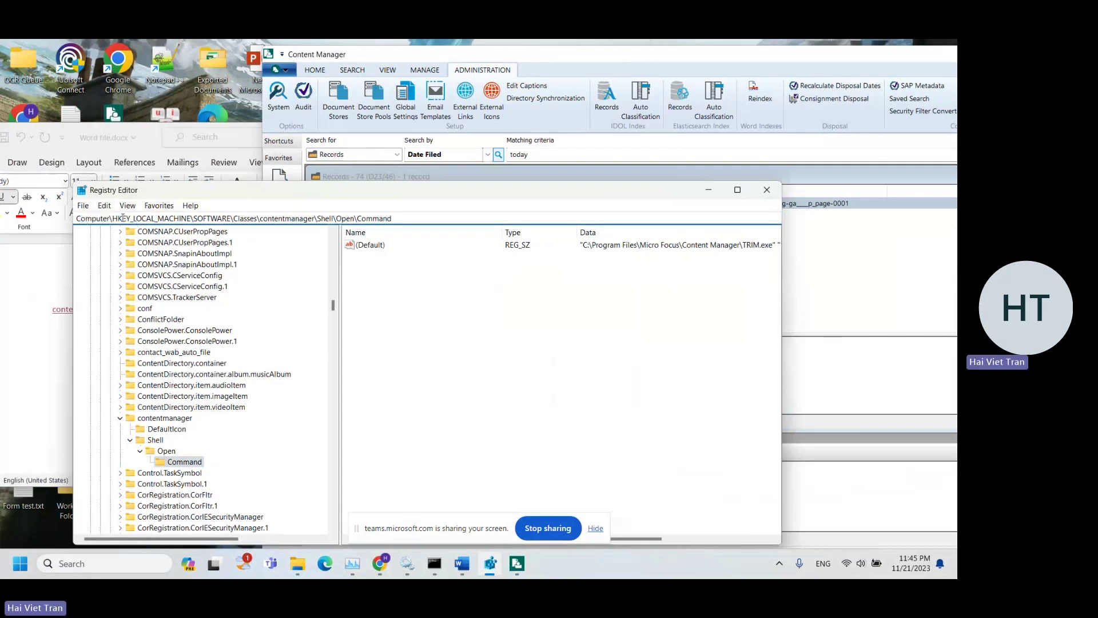
left_click_drag(114, 220, 266, 222)
left_click(262, 222)
left_click_drag(259, 219, 313, 219)
left_click(166, 419)
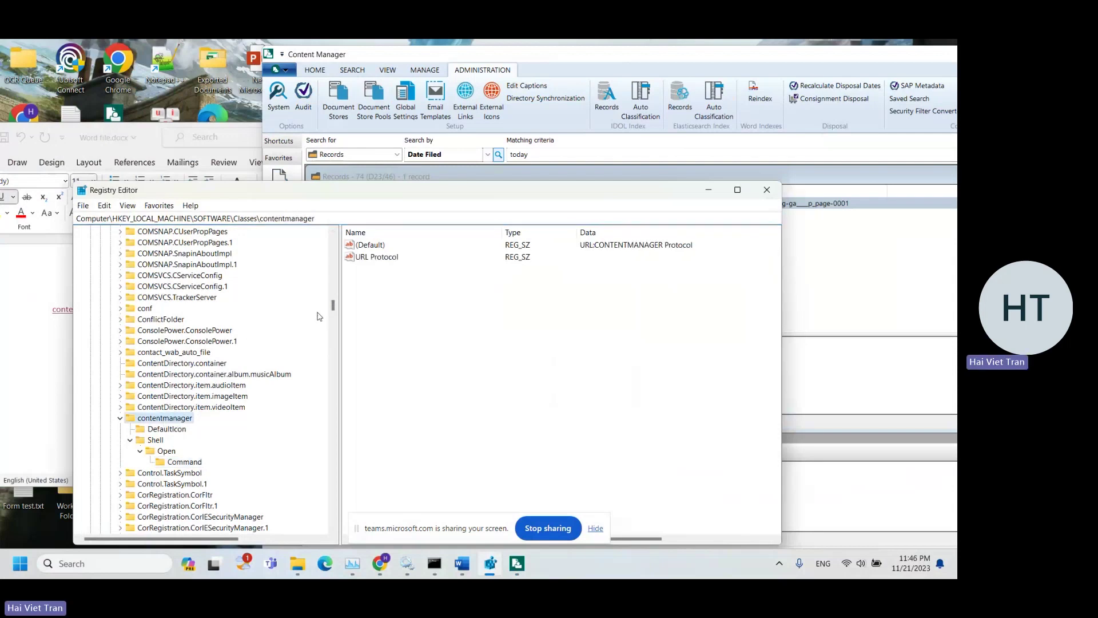
left_click(157, 441)
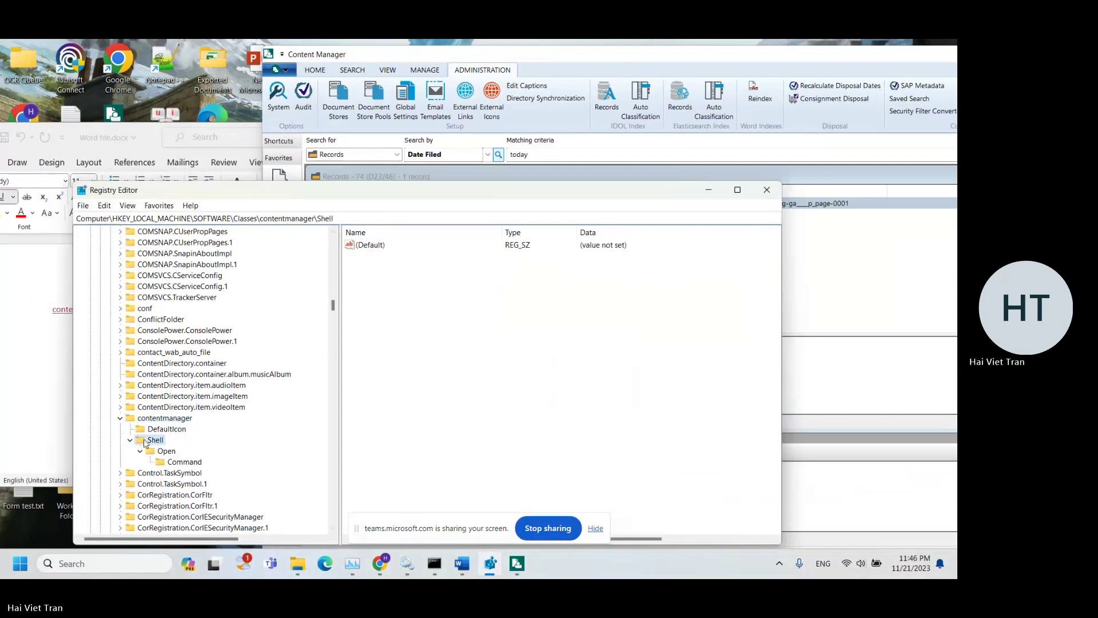
left_click(169, 452)
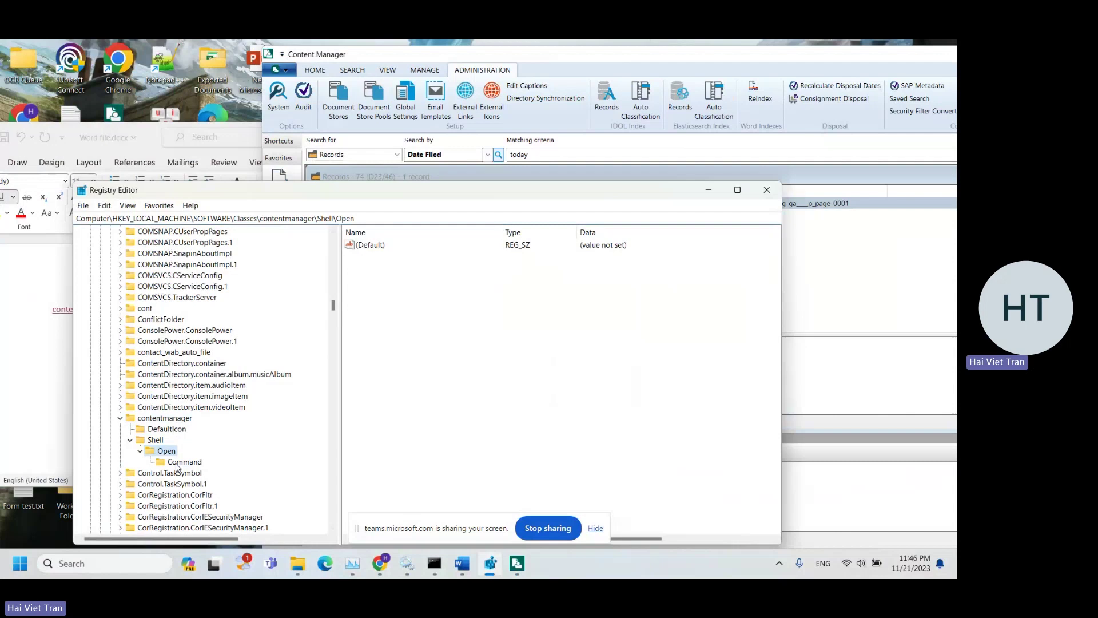
left_click(165, 465)
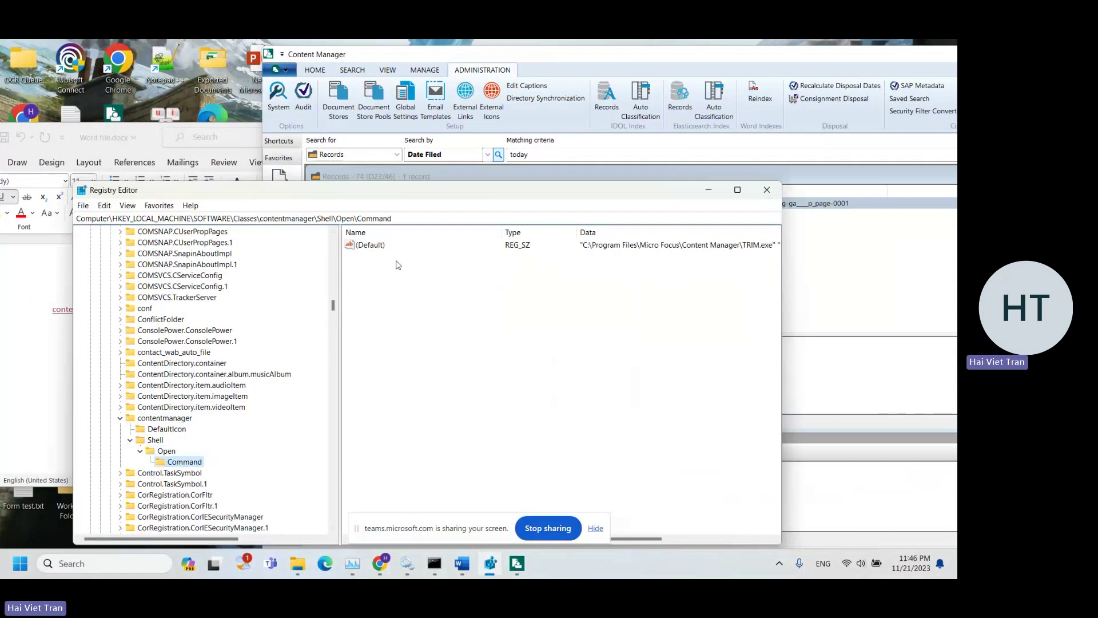
left_click(371, 248)
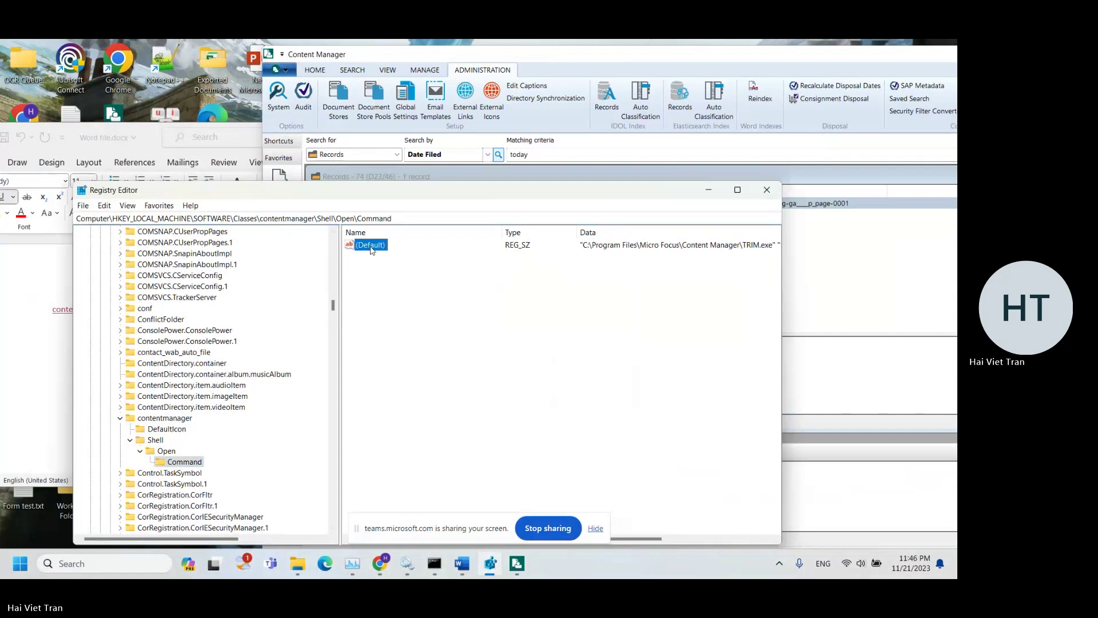
Edit the (Default) value data from TRIM.exe to TRIMDesktop.exe, keeping the "%1" argument
double_click(371, 247)
left_click(284, 306)
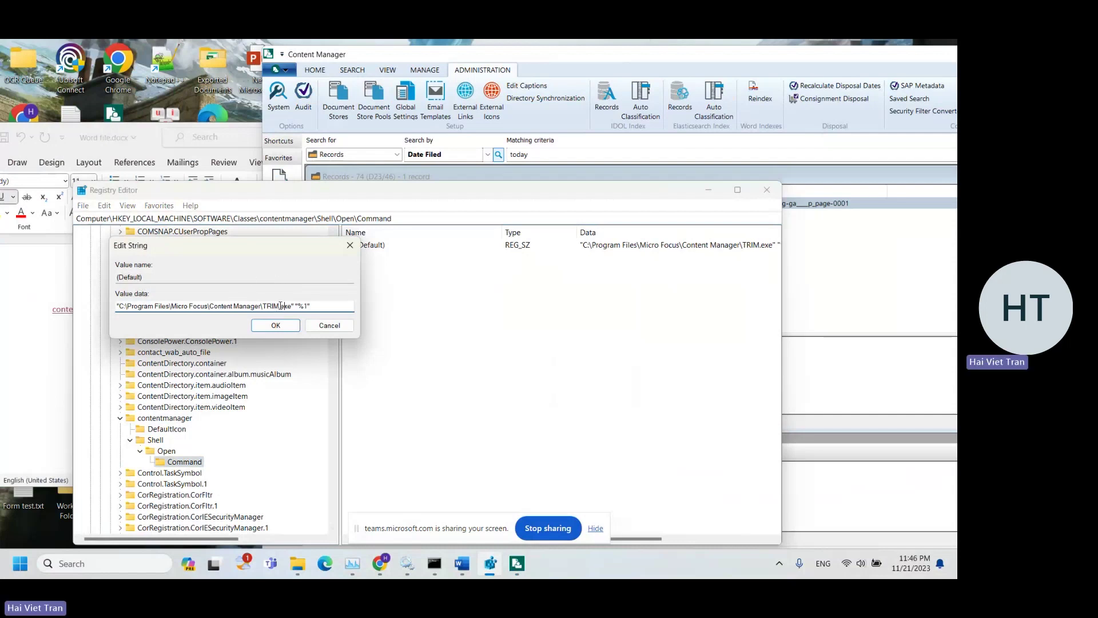
key("Caps_Lock")
type("D")
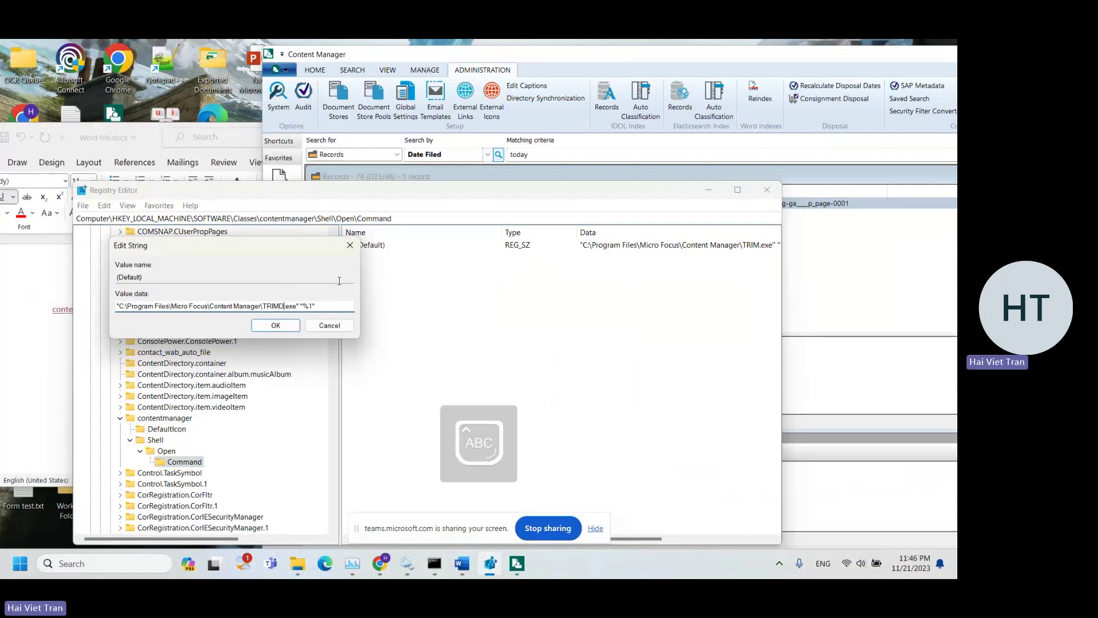
type("esktop")
left_click(275, 326)
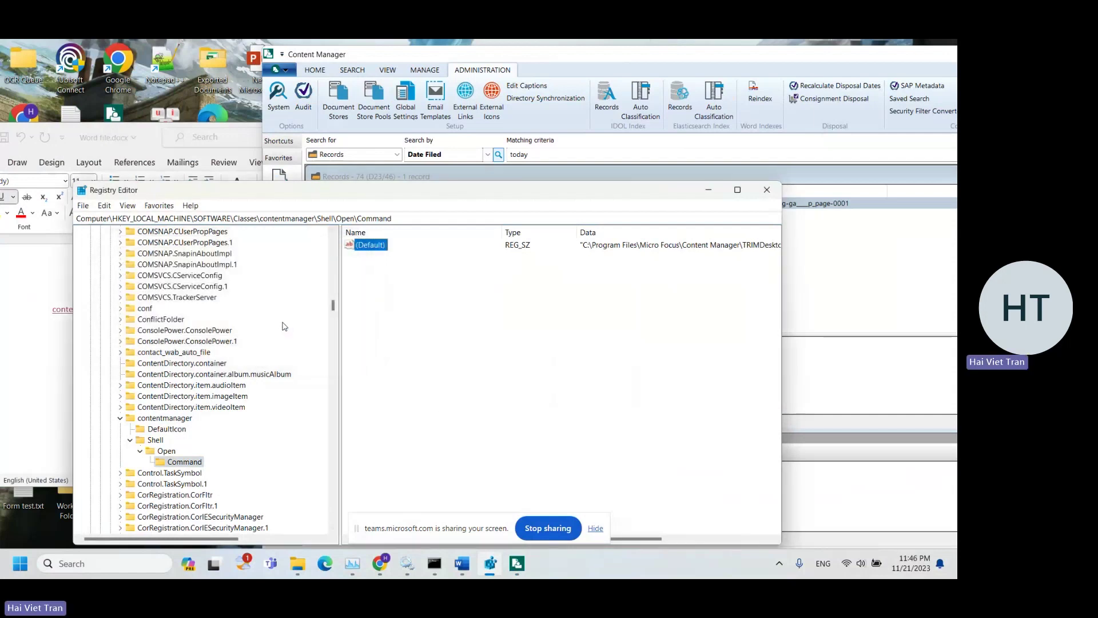
Close Registry Editor and Content Manager, move Word right, and Ctrl+click the D23/46 link
left_click(774, 190)
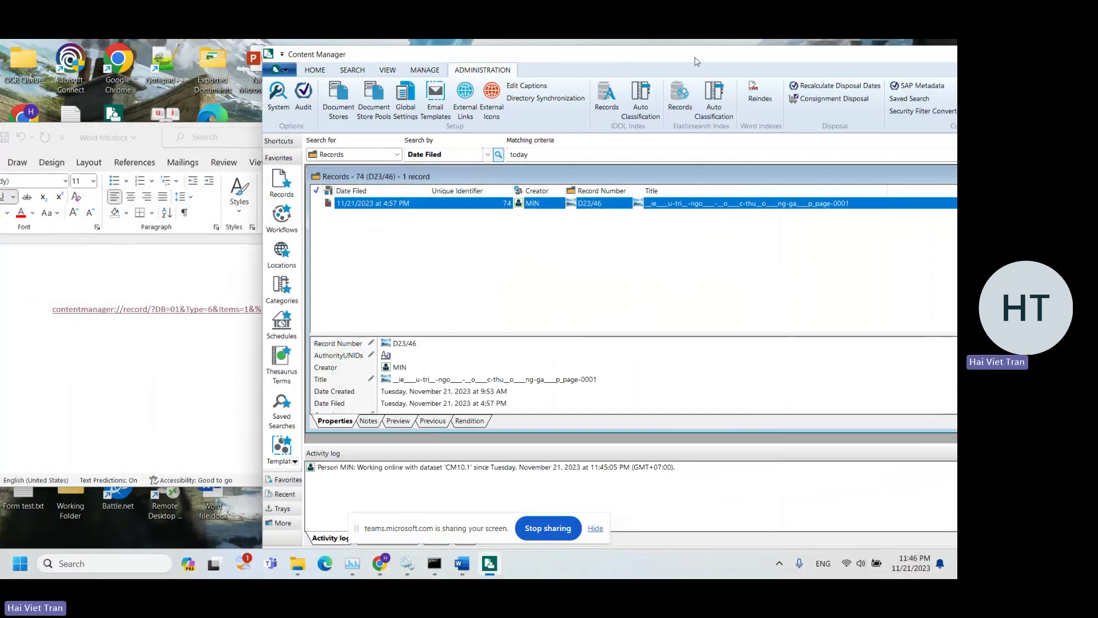
double_click(728, 61)
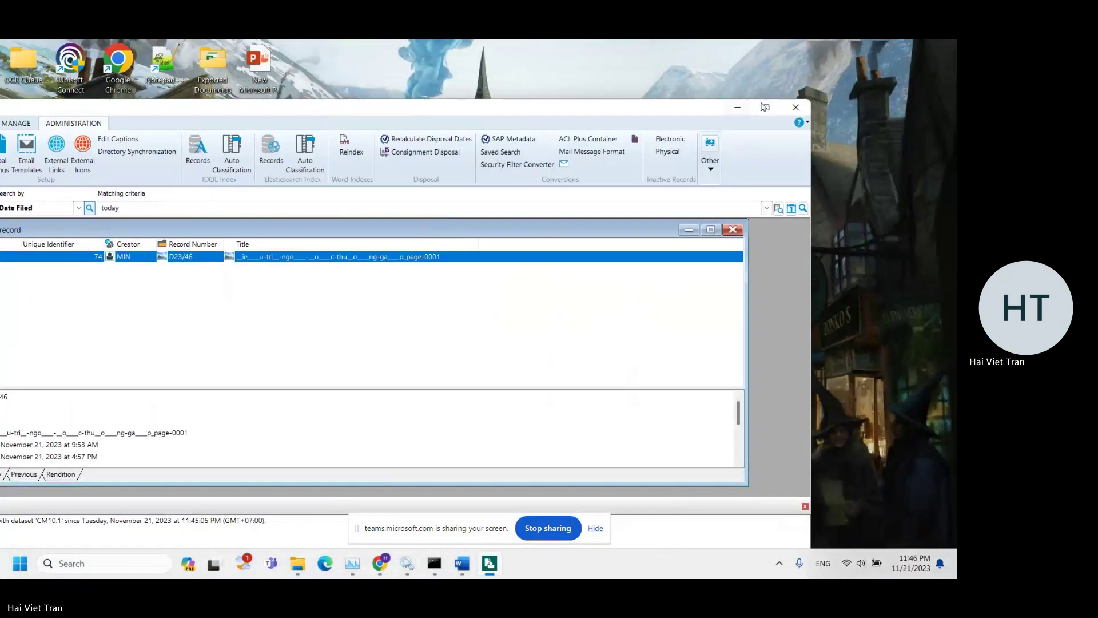
left_click(794, 107)
left_click_drag(400, 132, 713, 119)
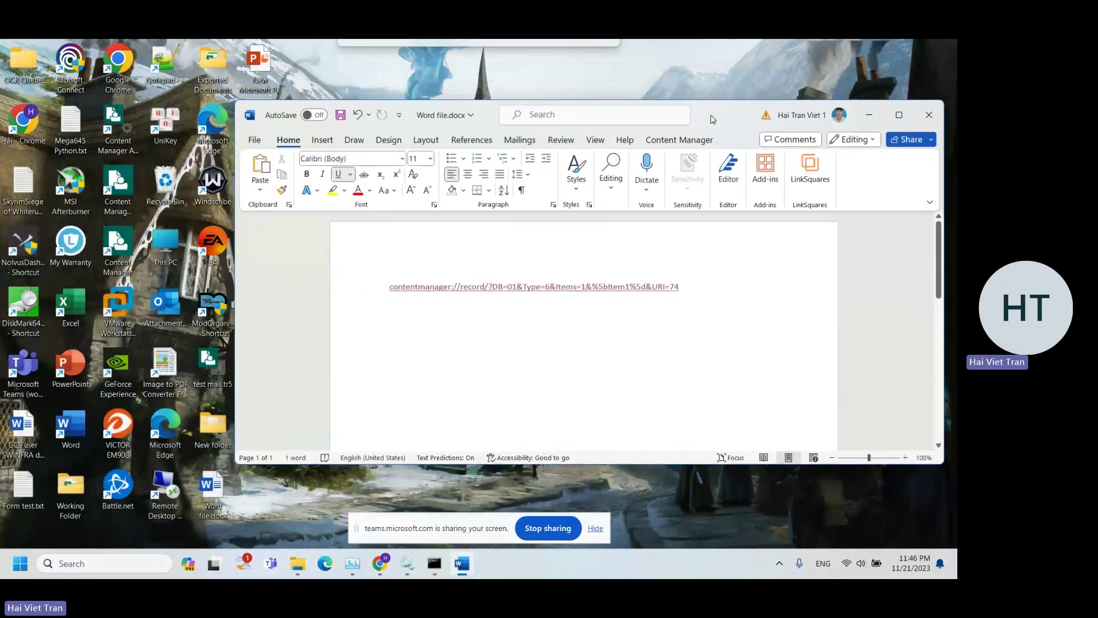
left_click(497, 293, "ctrl")
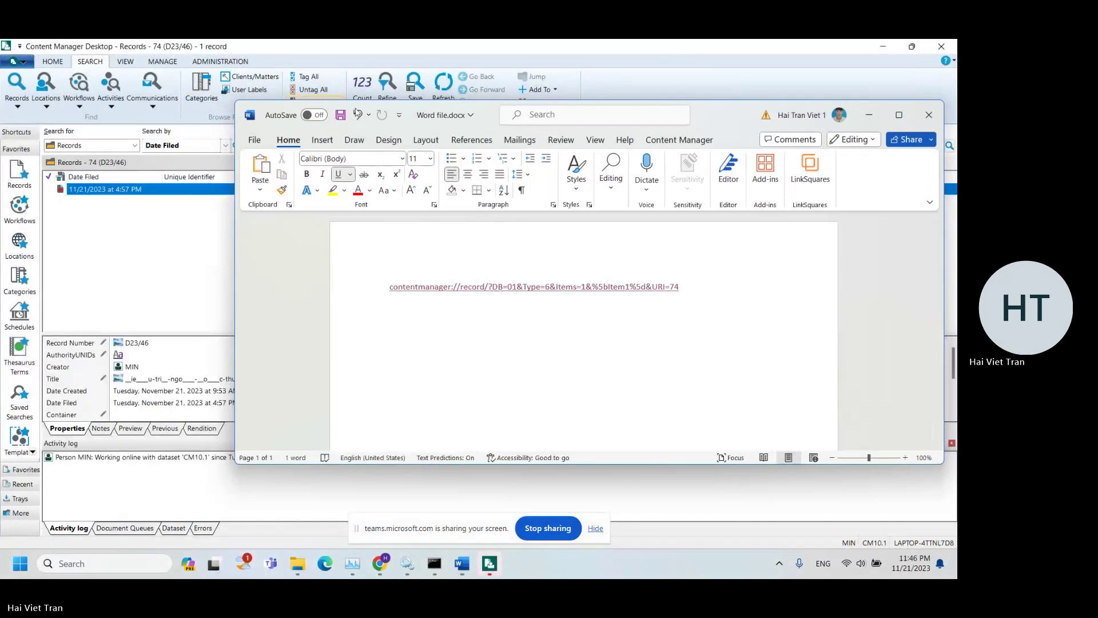
Move the Word document down and left over the Content Manager Desktop window showing D23/46
left_click_drag(492, 124, 423, 230)
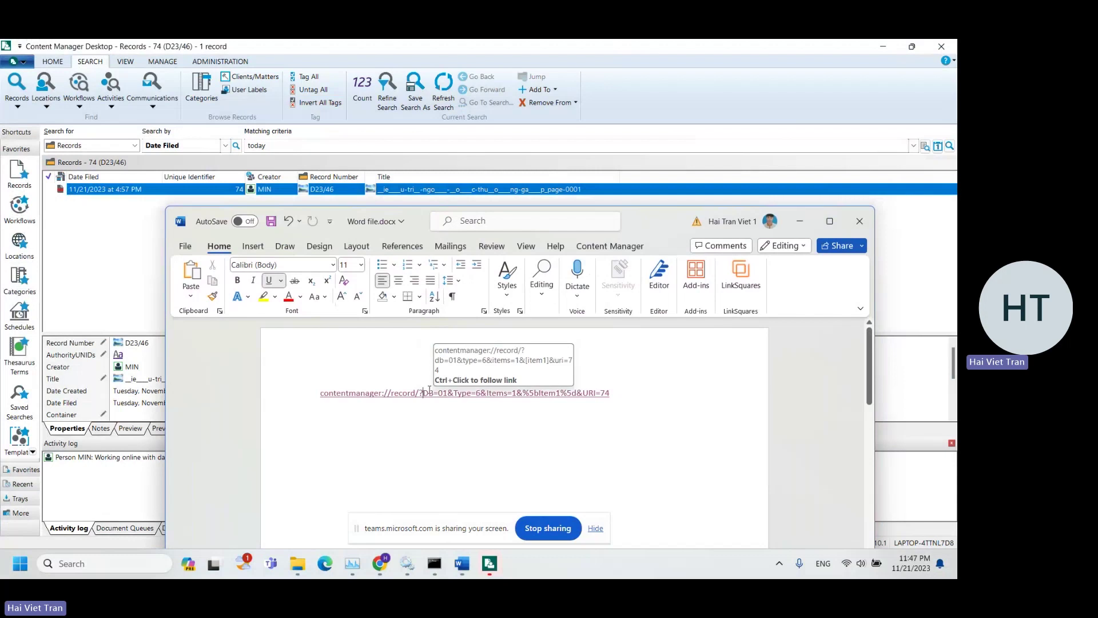
mouse_move(380, 565)
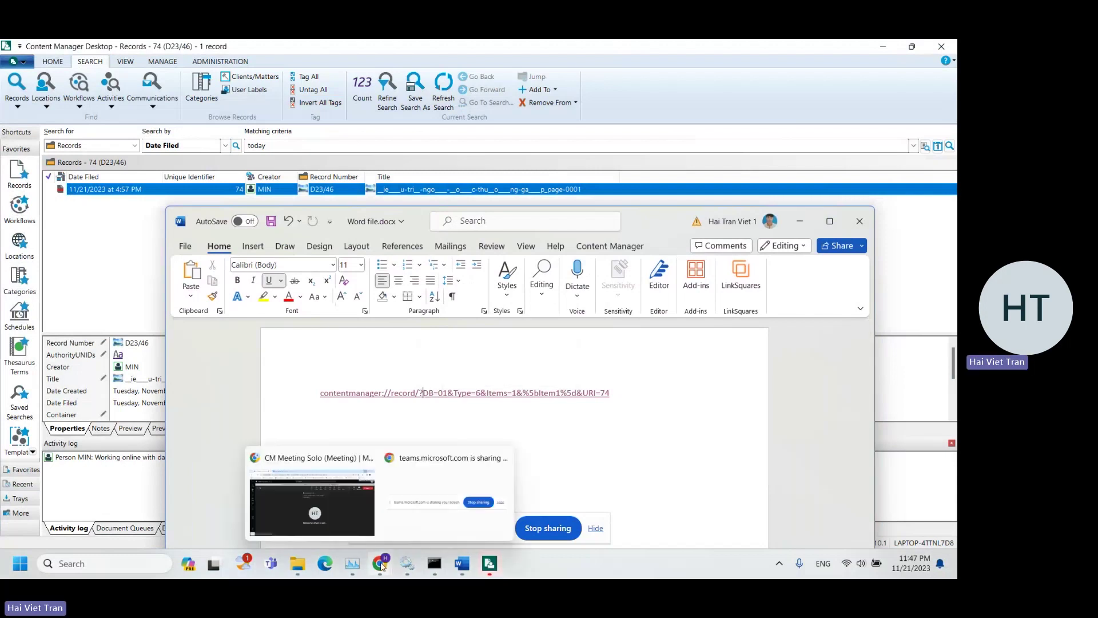